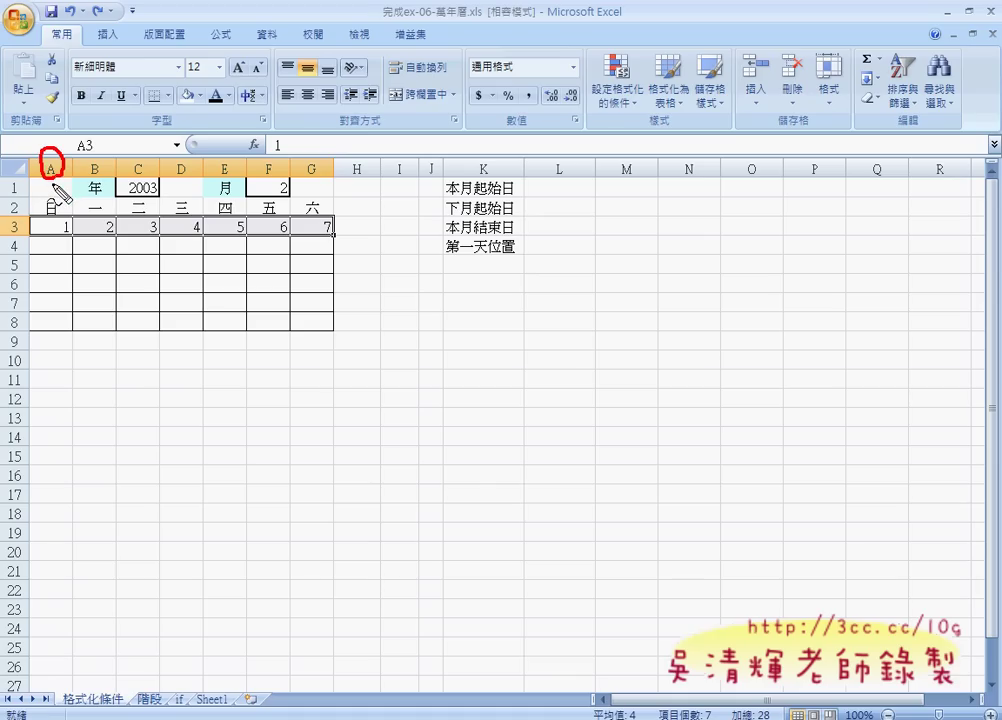
Step: Select cell A3 and start editing its contents
left_click_drag(50, 184, 50, 212)
mouse_move(95, 158)
left_mouse_down()
mouse_move(100, 175)
mouse_move(136, 180)
left_mouse_up()
key("Escape")
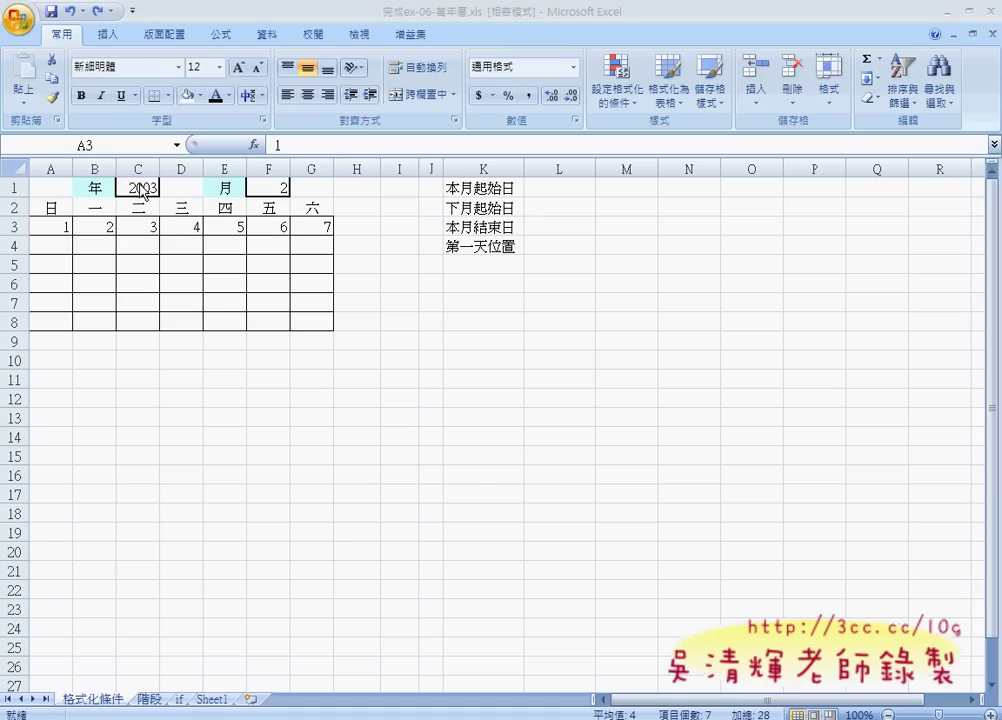
left_click(35, 227)
double_click(265, 145)
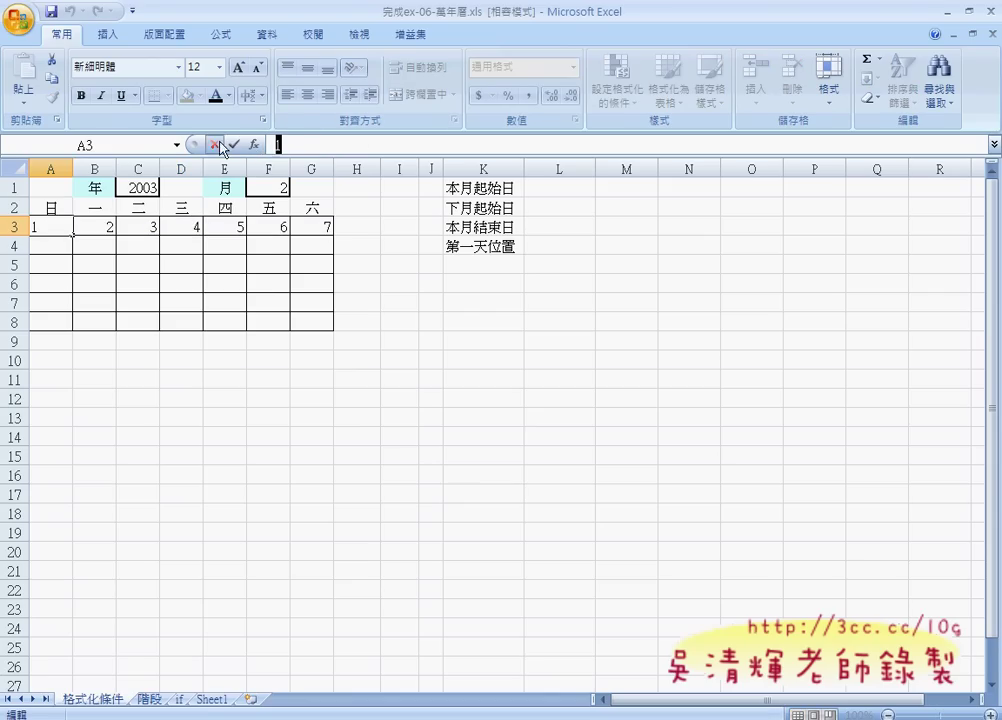
Step: Insert COLUMN from the 全部 function list with reference A3, giving =COLUMN(A3)
left_click(254, 145)
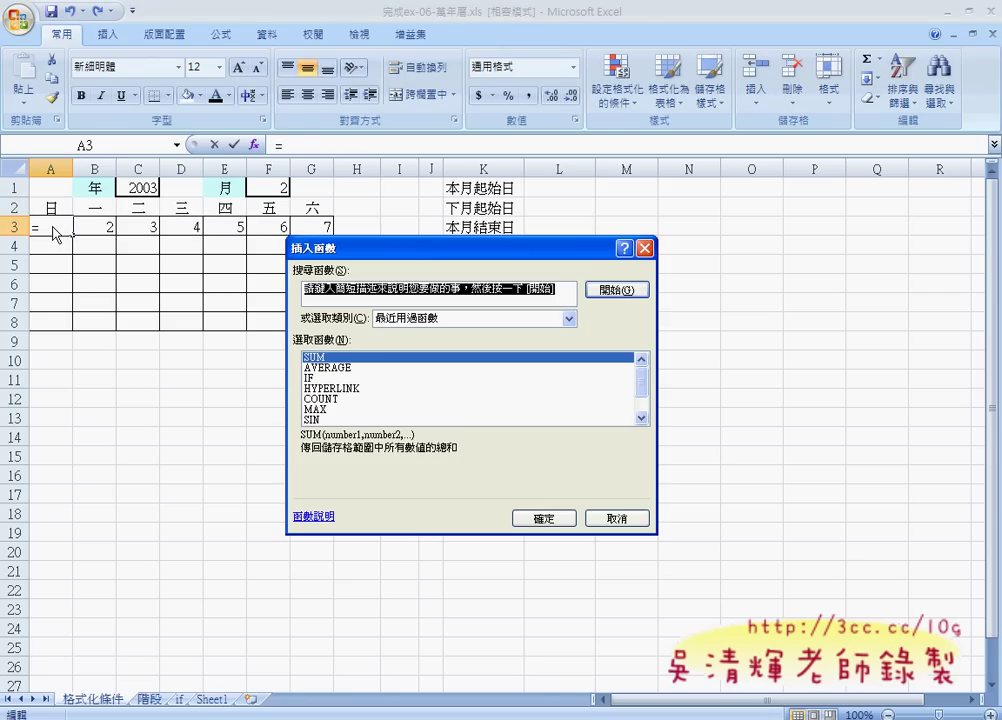
left_click(569, 318)
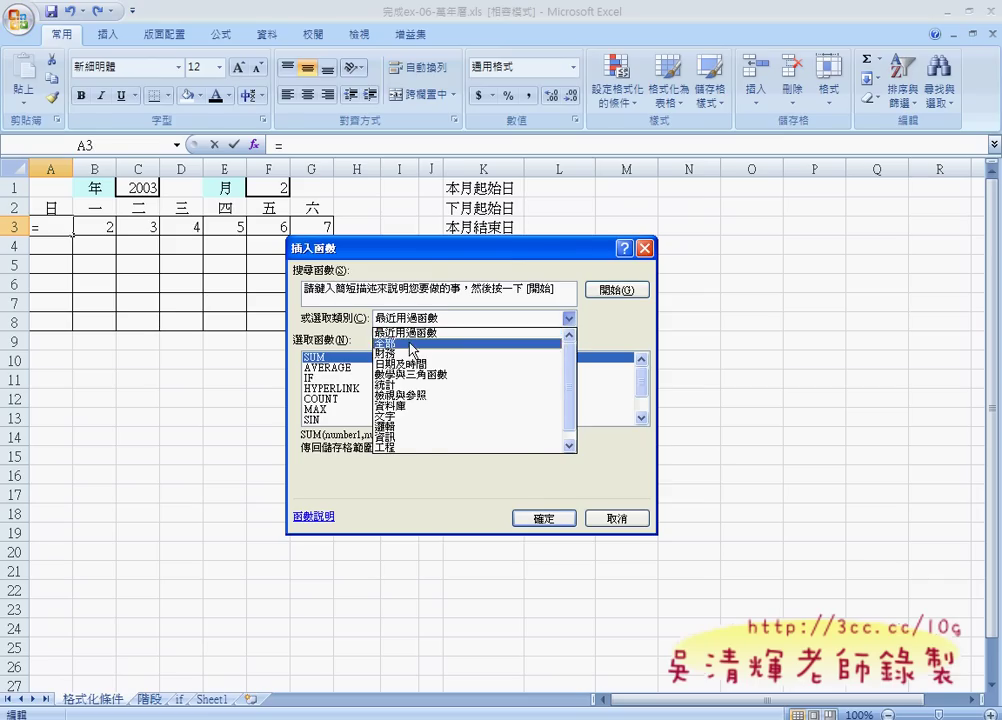
left_click(413, 343)
key("c")
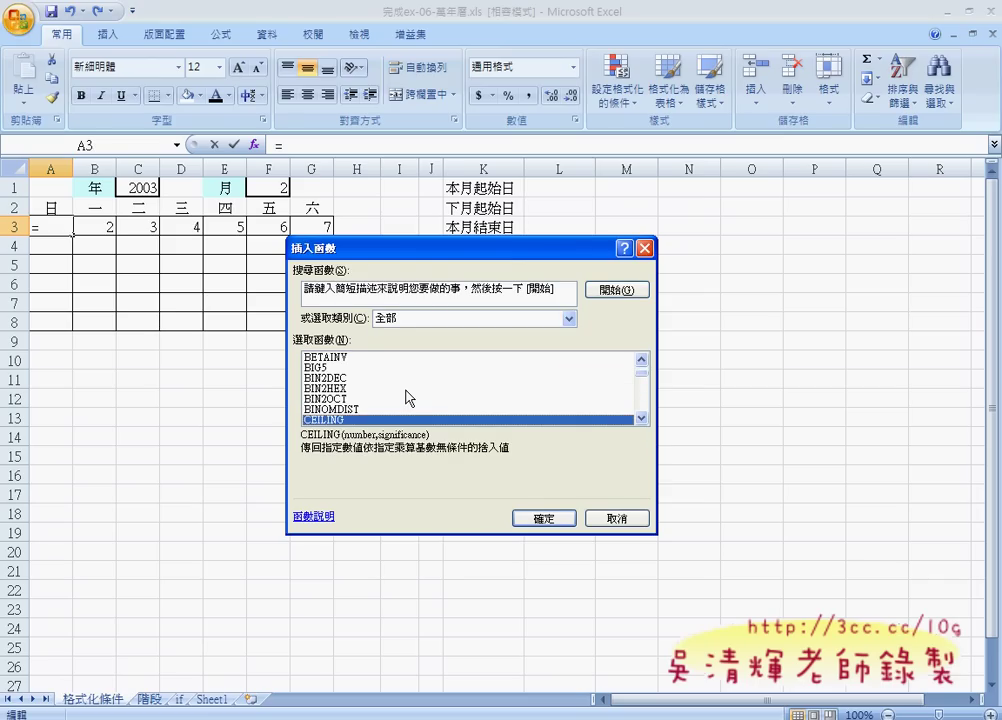
key("Down")
key("Down")
key("Down")
key("Down")
key("Down")
key("Down")
key("Down")
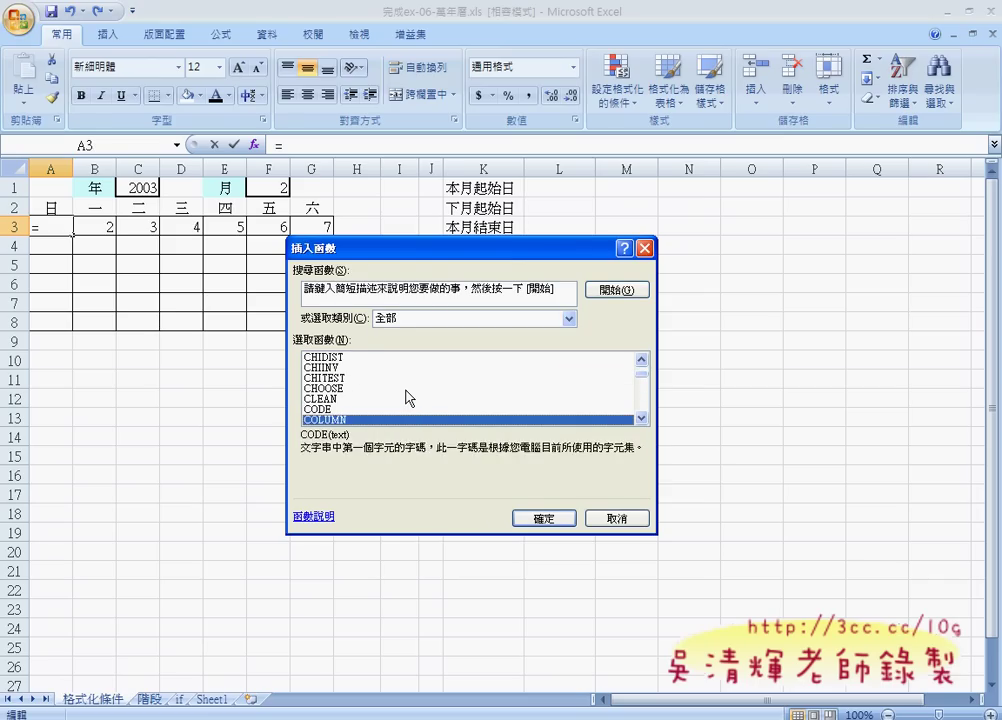
key("Down")
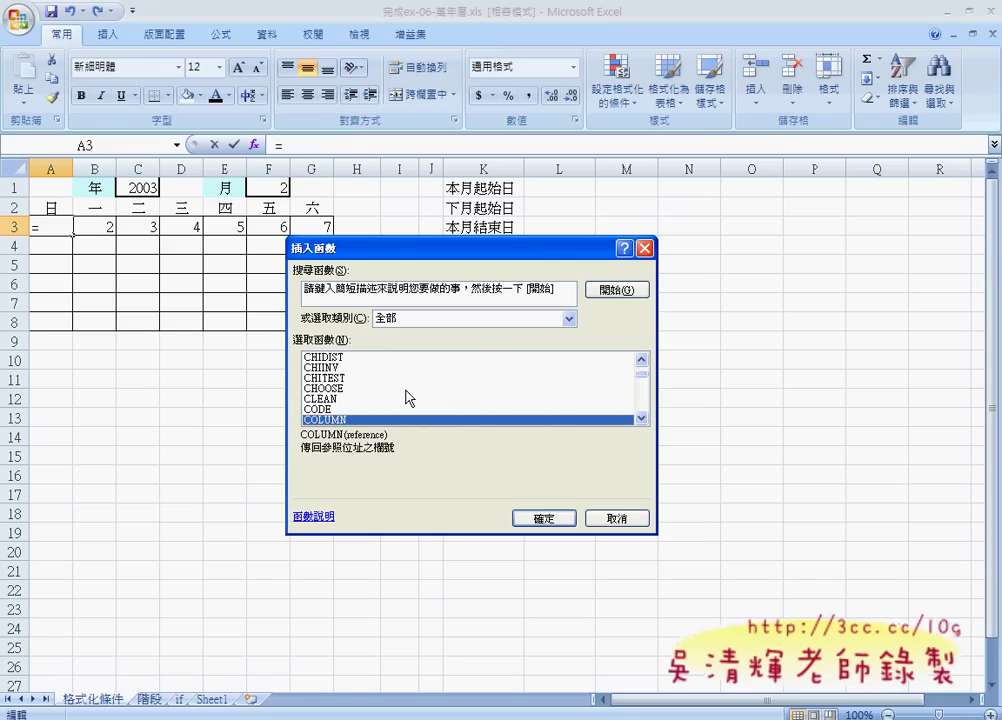
left_click(562, 518)
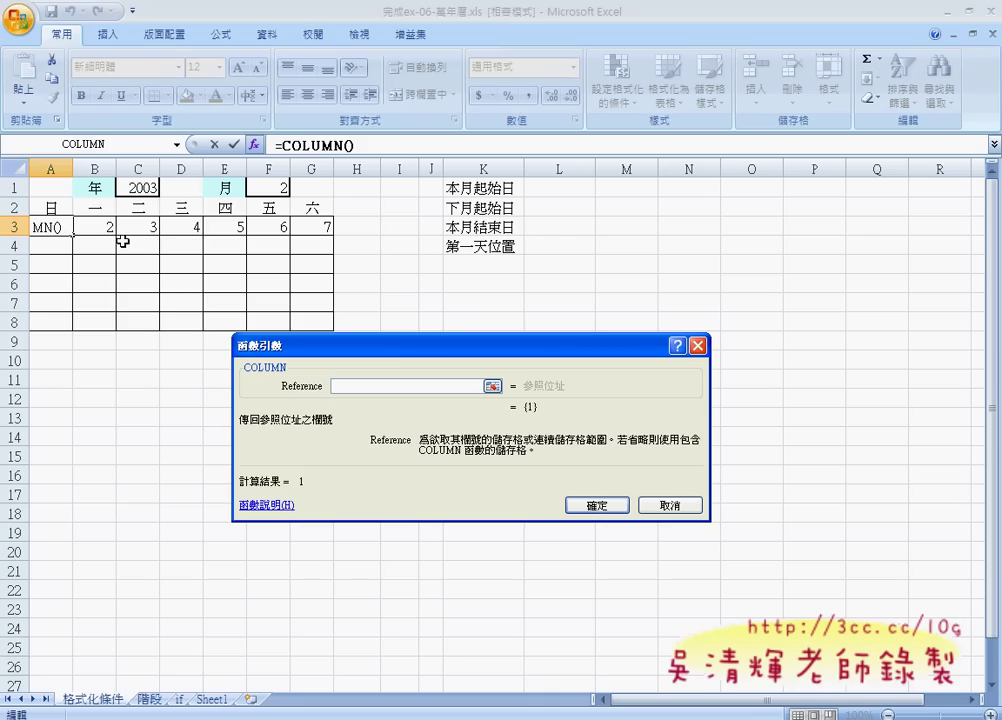
left_click(52, 228)
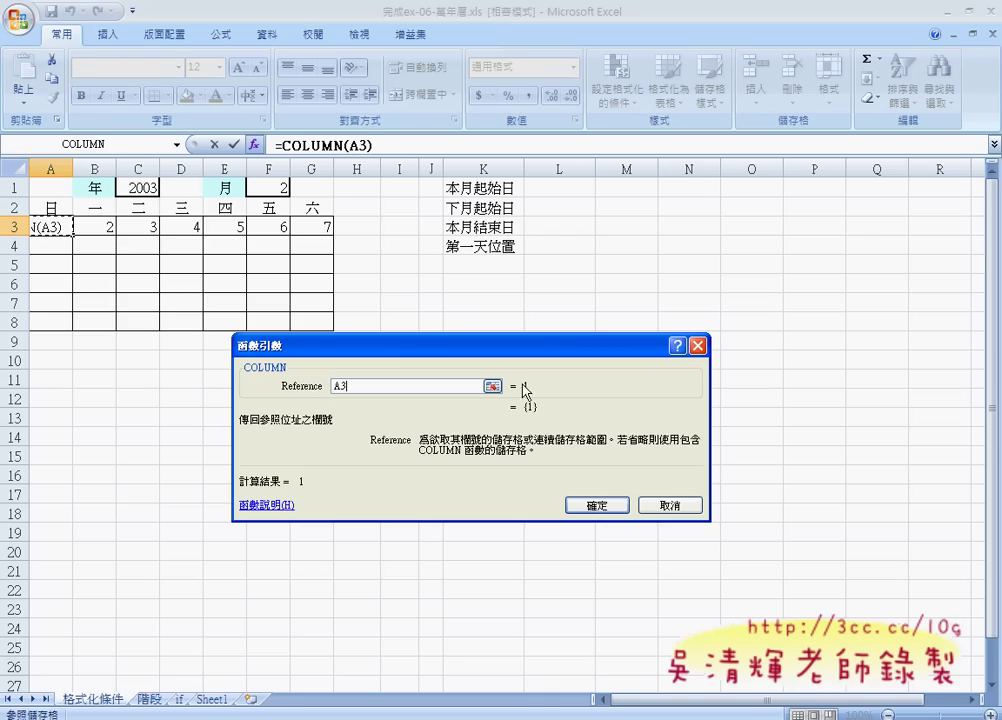
left_click(597, 505)
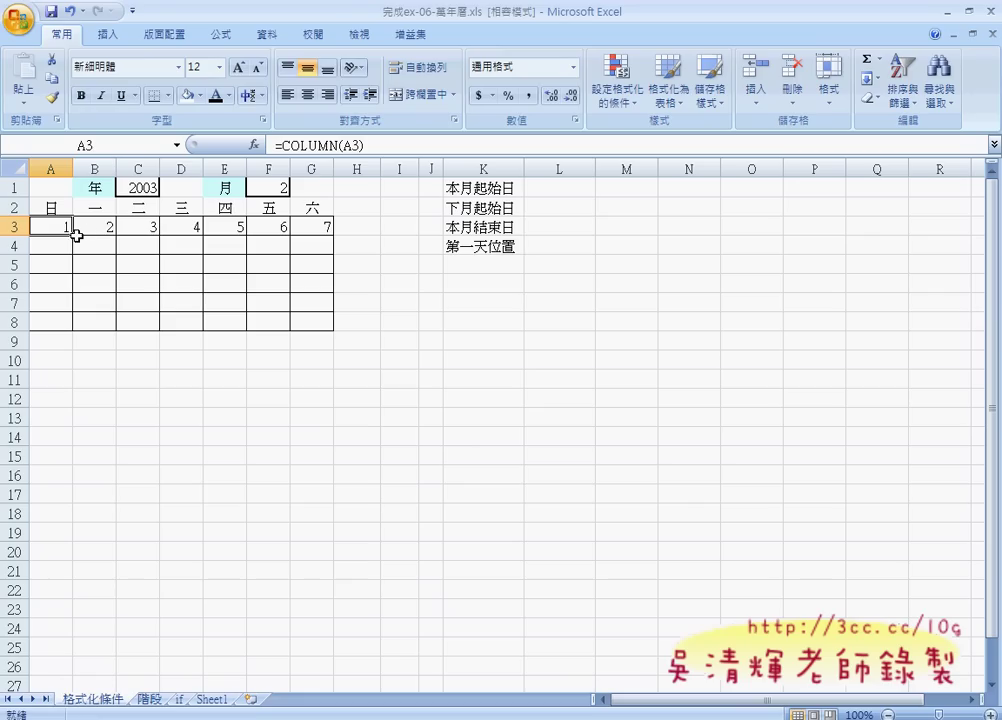
Step: Fill A3's formula across to G3, then check that B3 and C3 hold =COLUMN(B3) and =COLUMN(C3)
left_click_drag(74, 238, 338, 238)
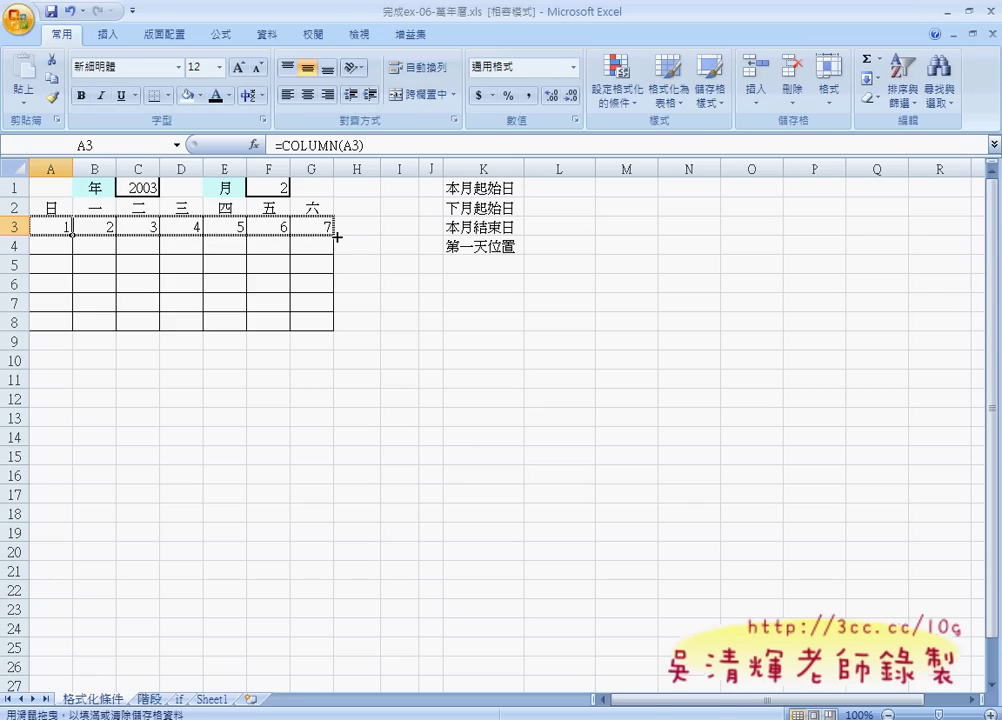
left_click(97, 228)
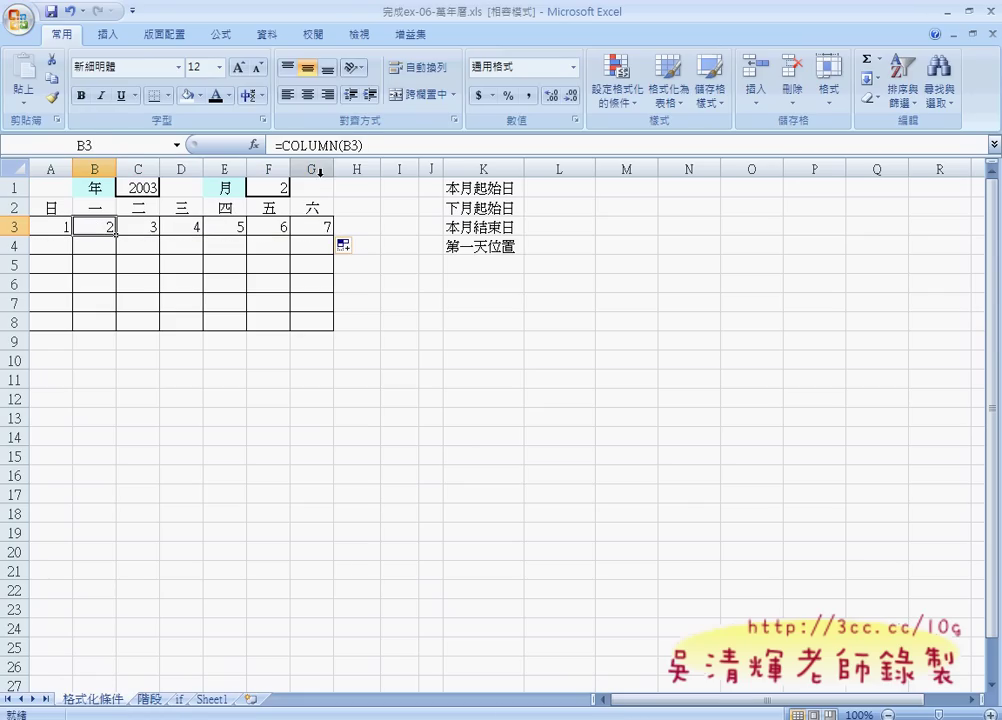
left_click(141, 228)
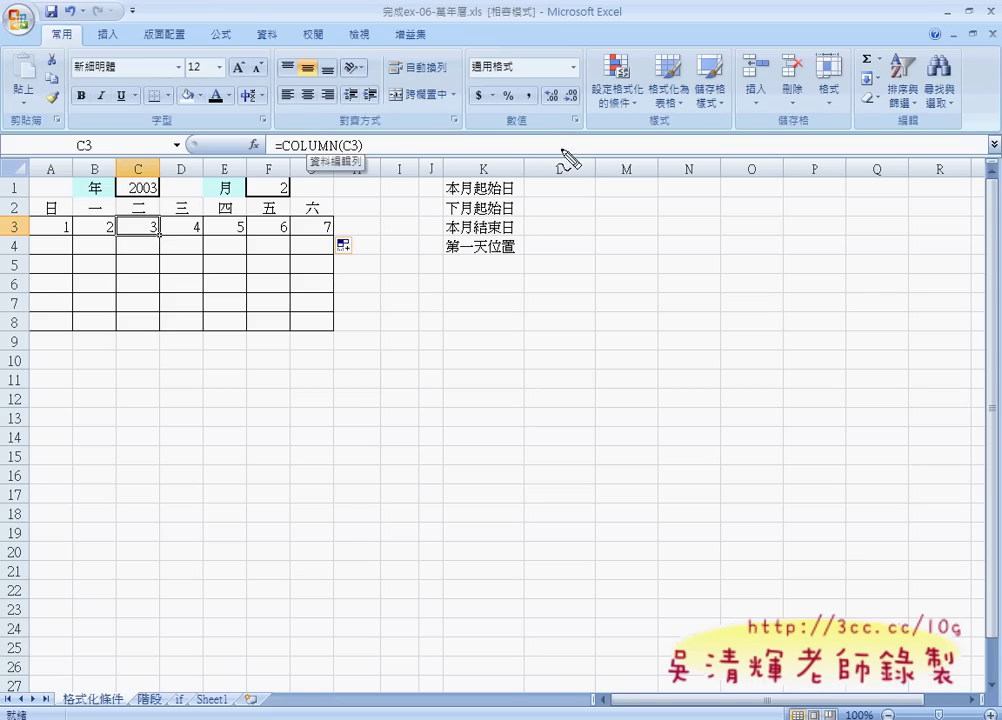
Step: Select the row of numbers 1–7 in A3:G3
left_click(345, 152)
left_click_drag(350, 152, 352, 153)
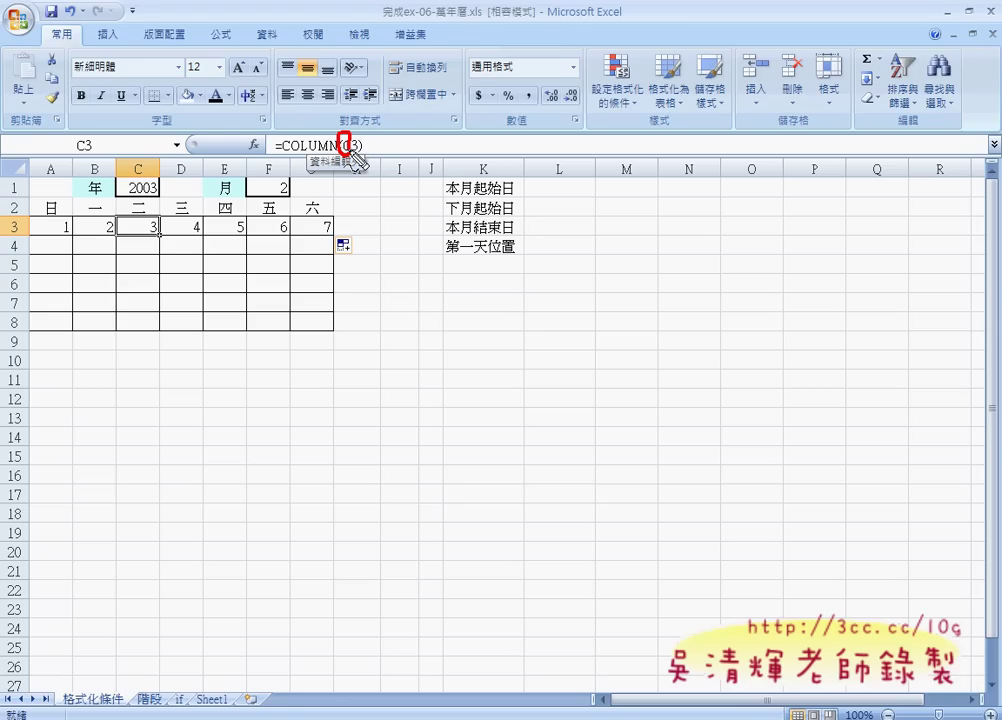
left_click_drag(165, 213, 152, 238)
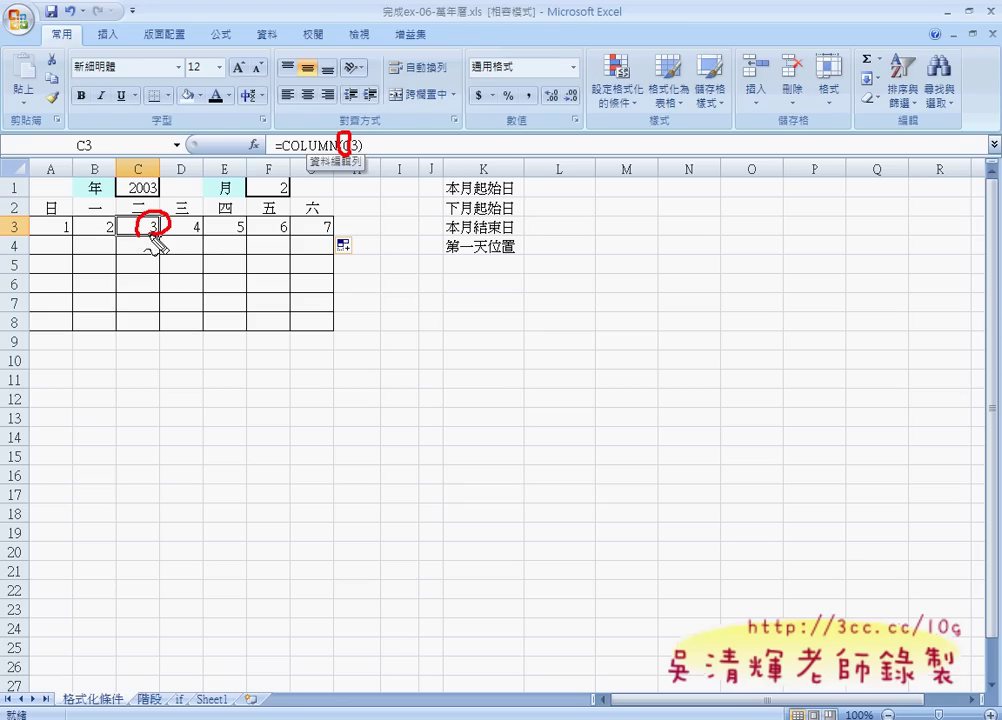
key("Escape")
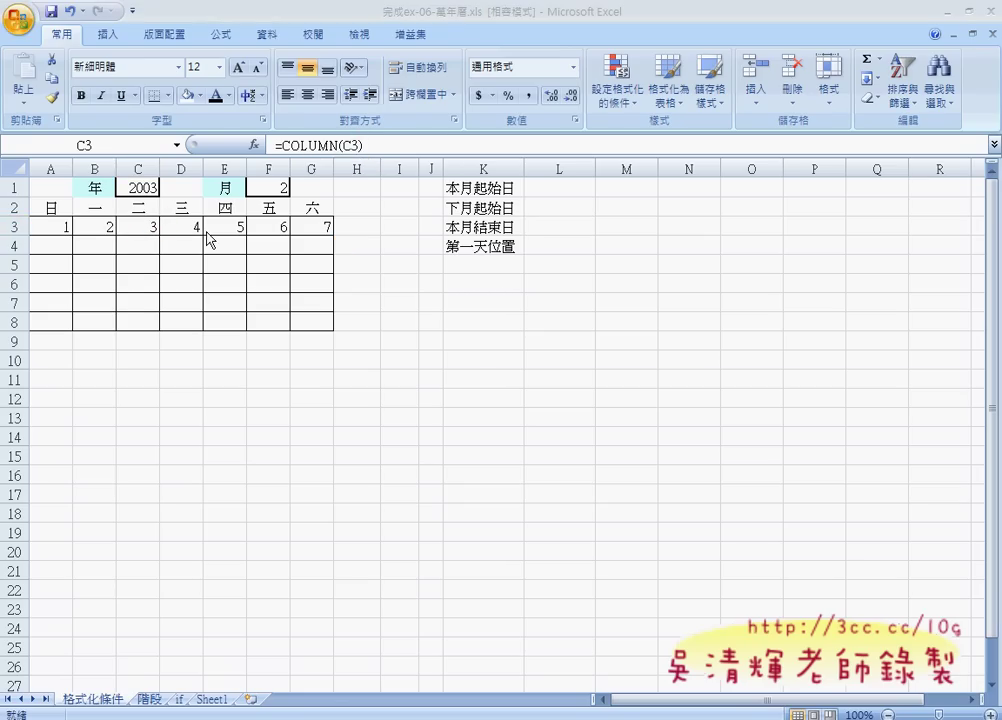
left_click_drag(48, 230, 322, 227)
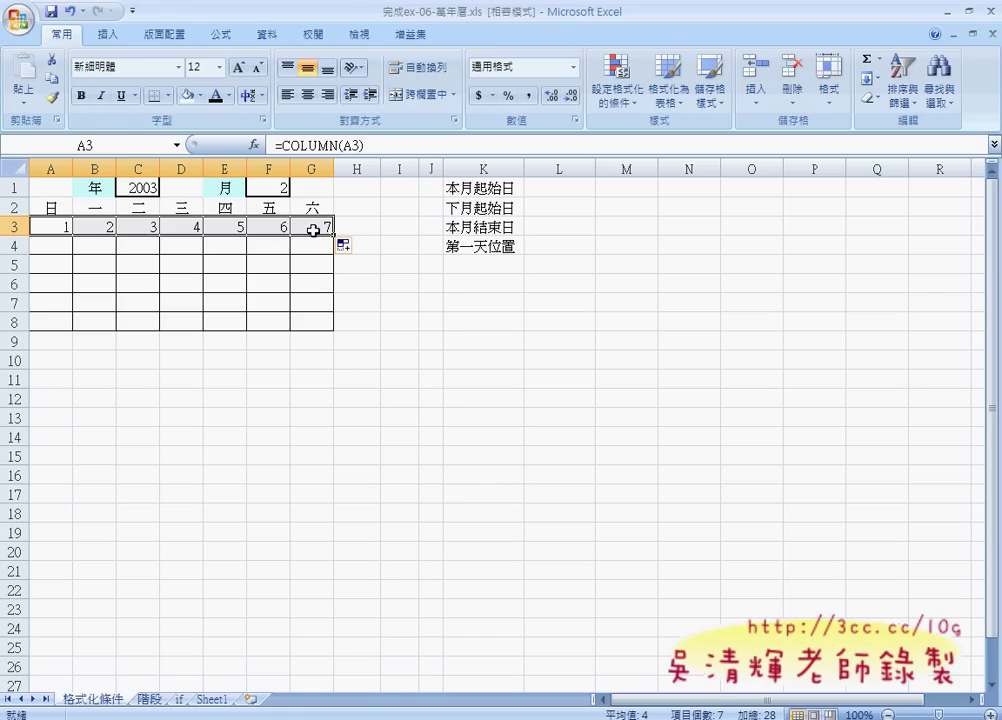
Step: Check cells A4 and A5 are still empty, then return to A3 to view =COLUMN(A3)
left_click(65, 227)
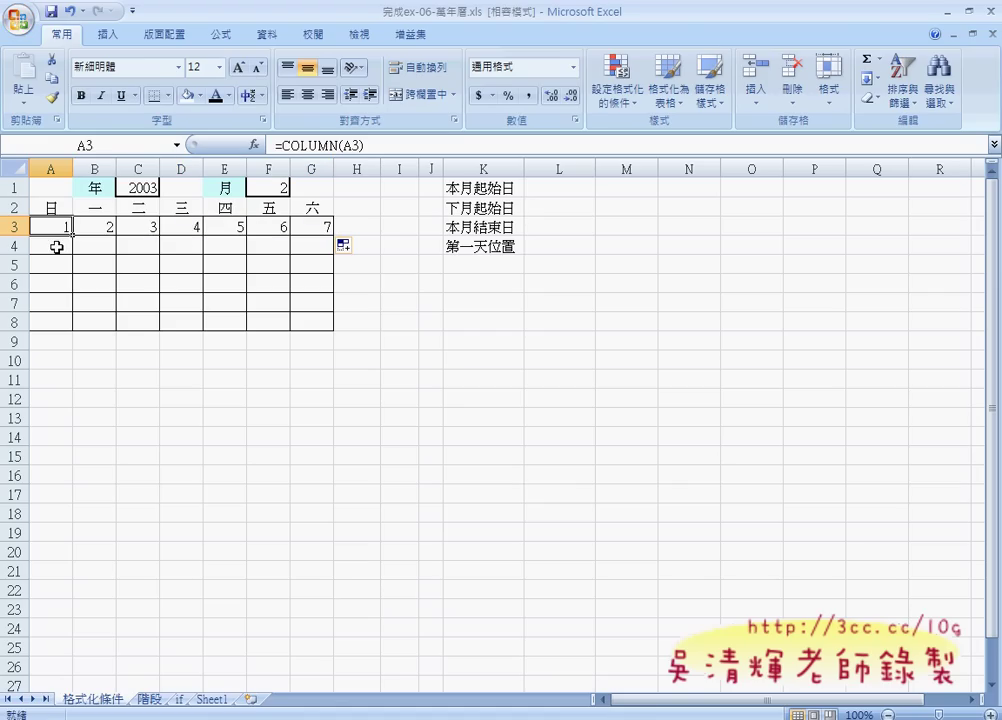
left_click(57, 247)
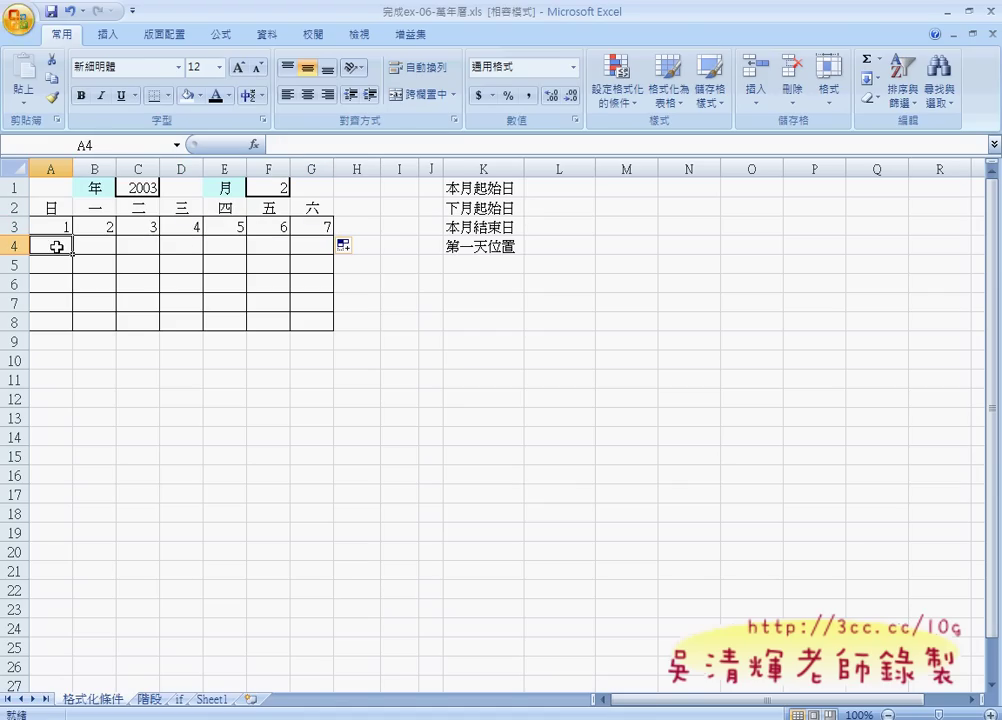
left_click(55, 268)
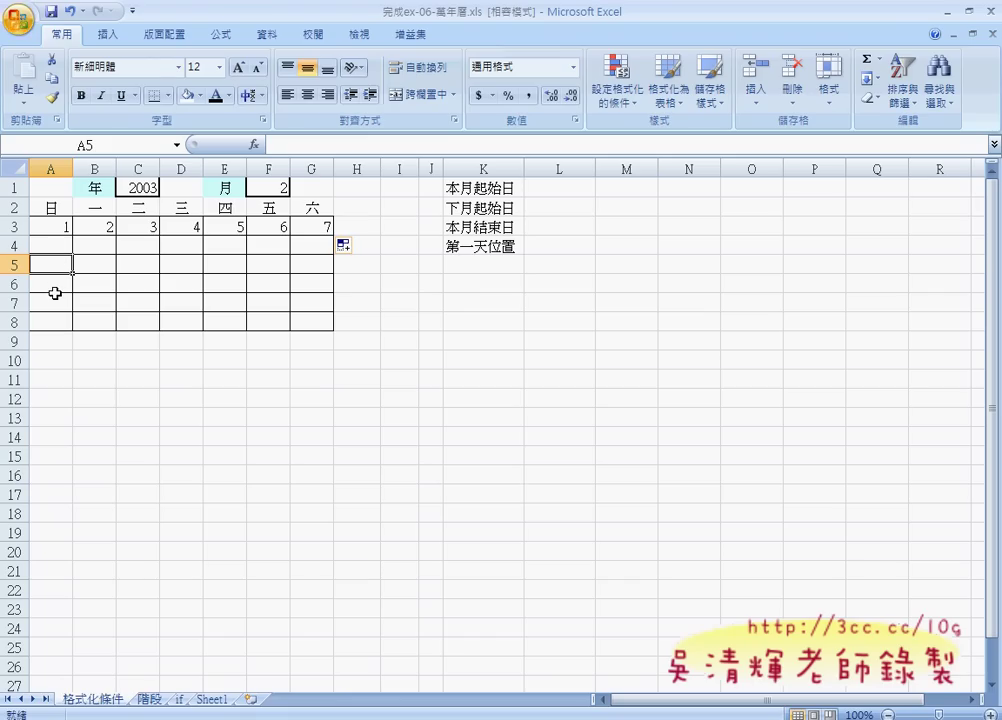
left_click(62, 228)
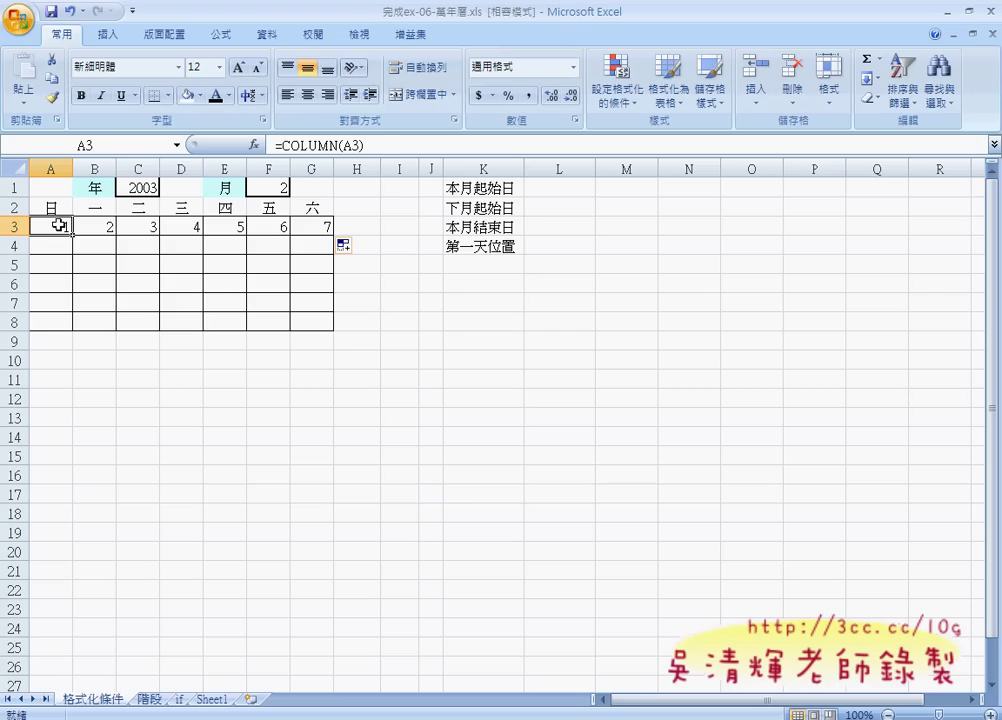
Step: Extend A3's formula to =COLUMN(A3)+(ROW(A3)-3)*7 so each row adds 7
left_click(383, 145)
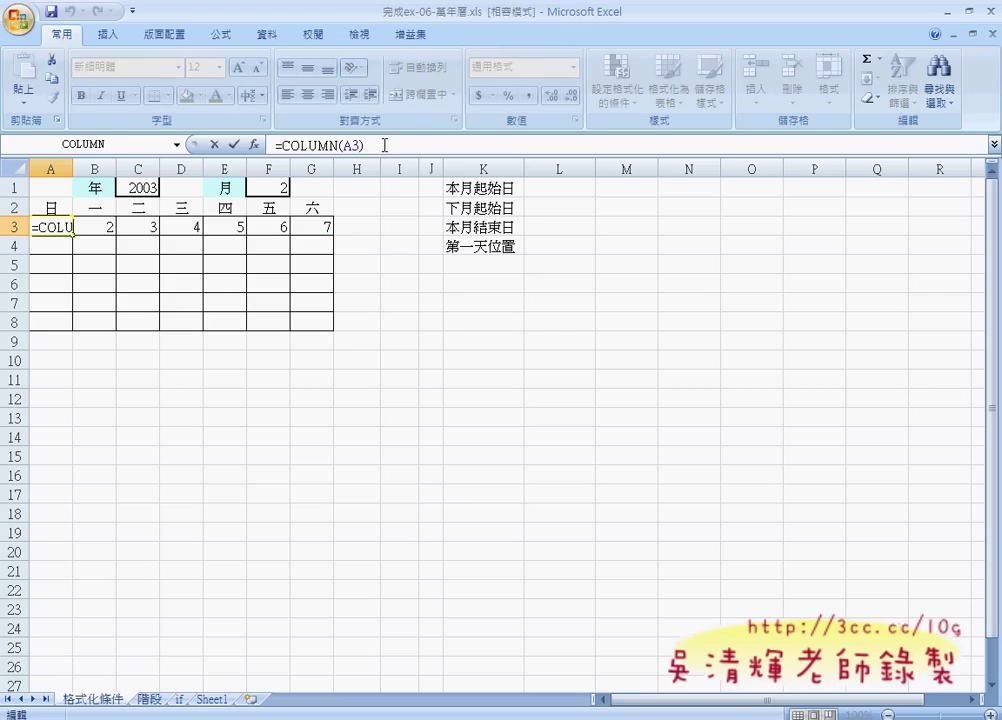
type("+")
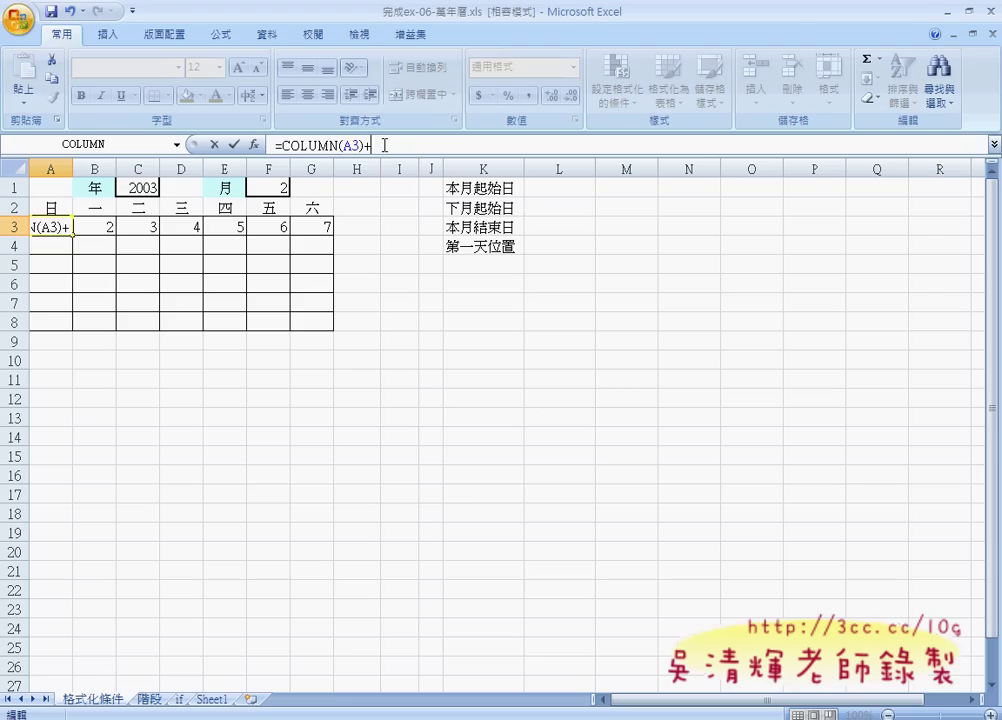
type("RO")
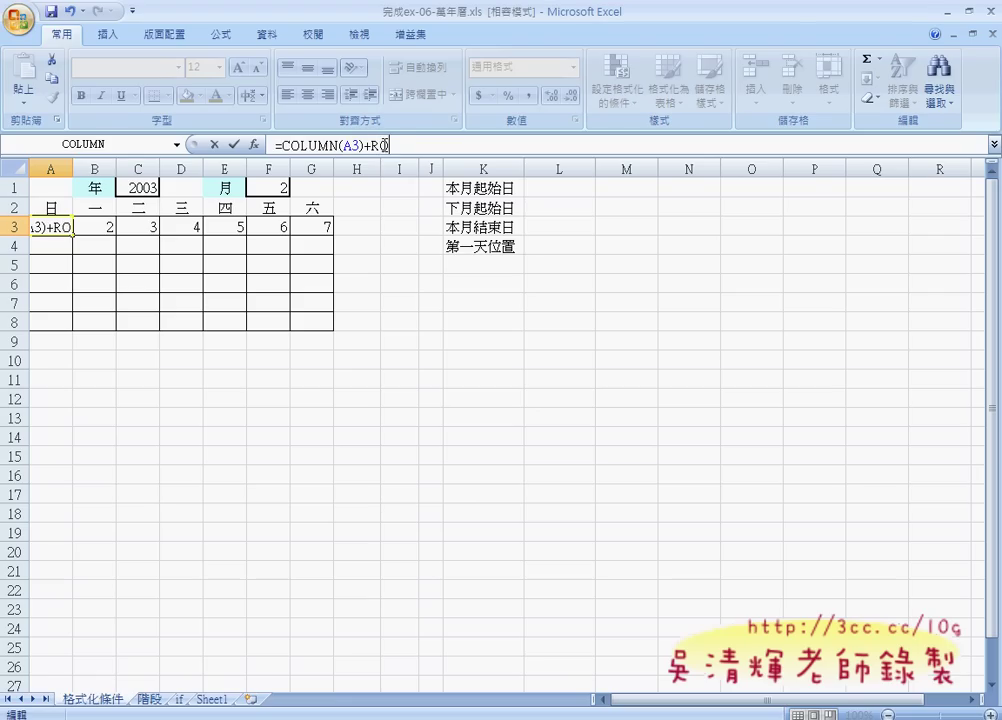
type("W")
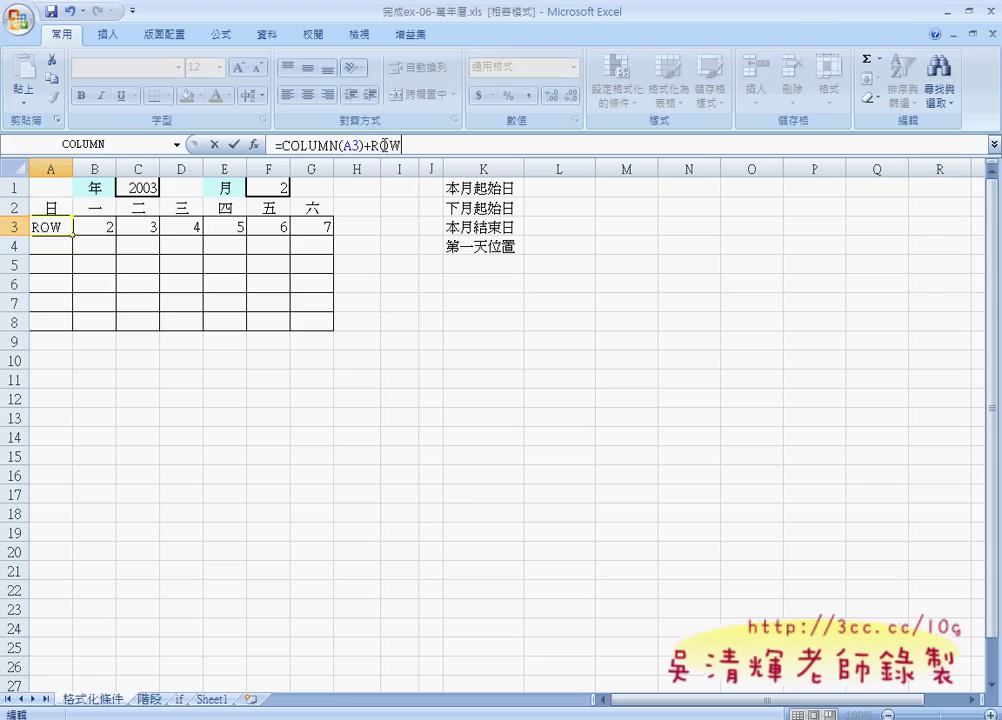
type("(")
type("A")
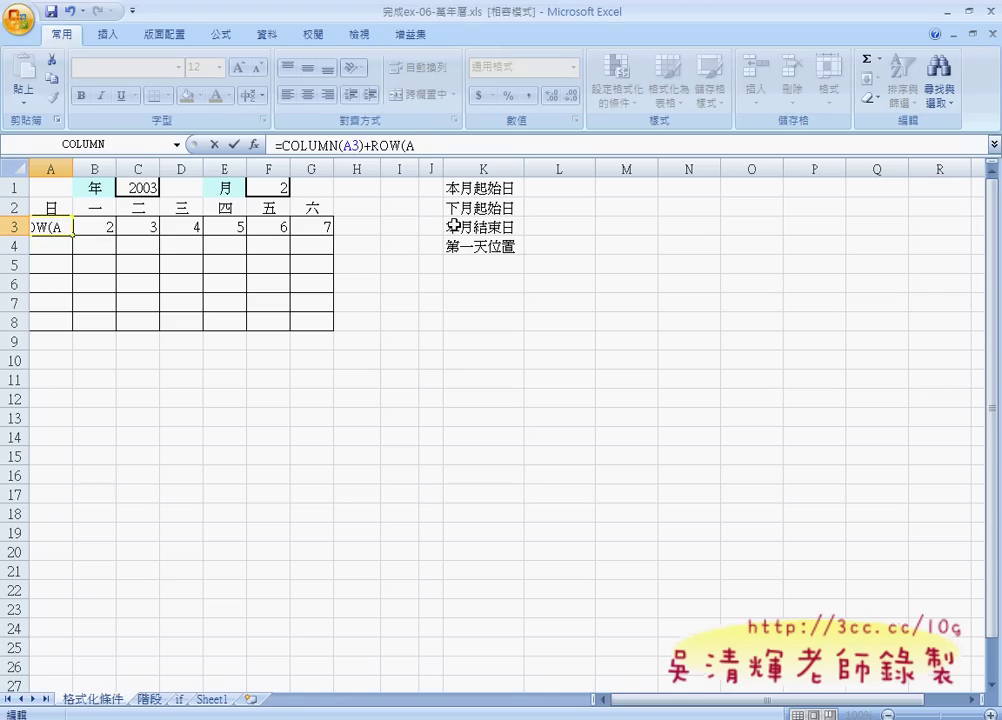
type("3)")
type("*")
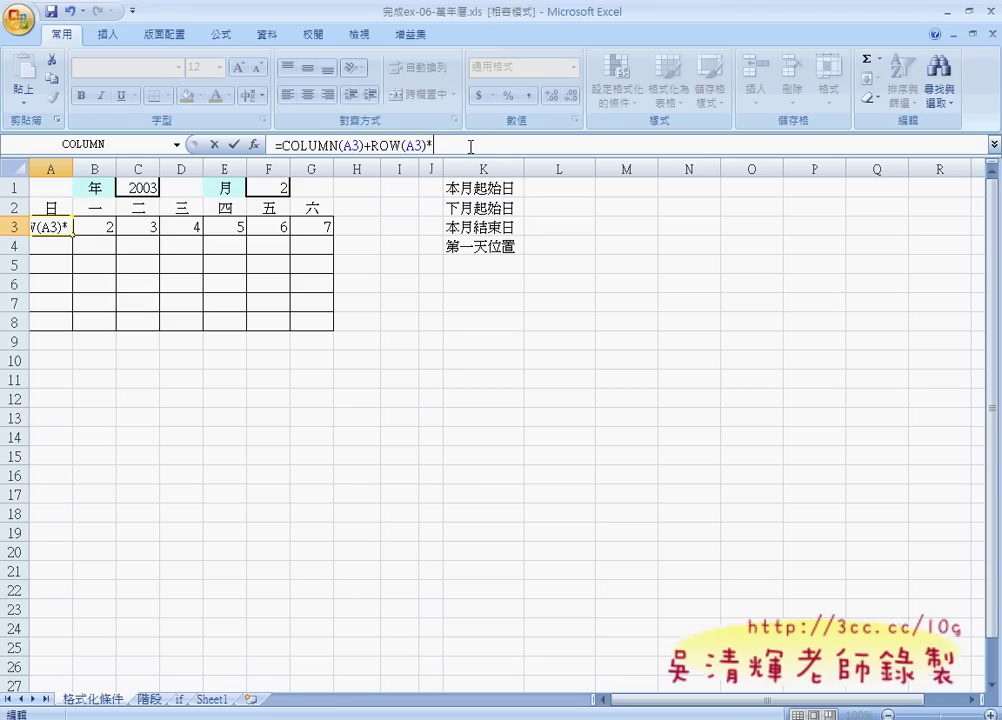
type("7")
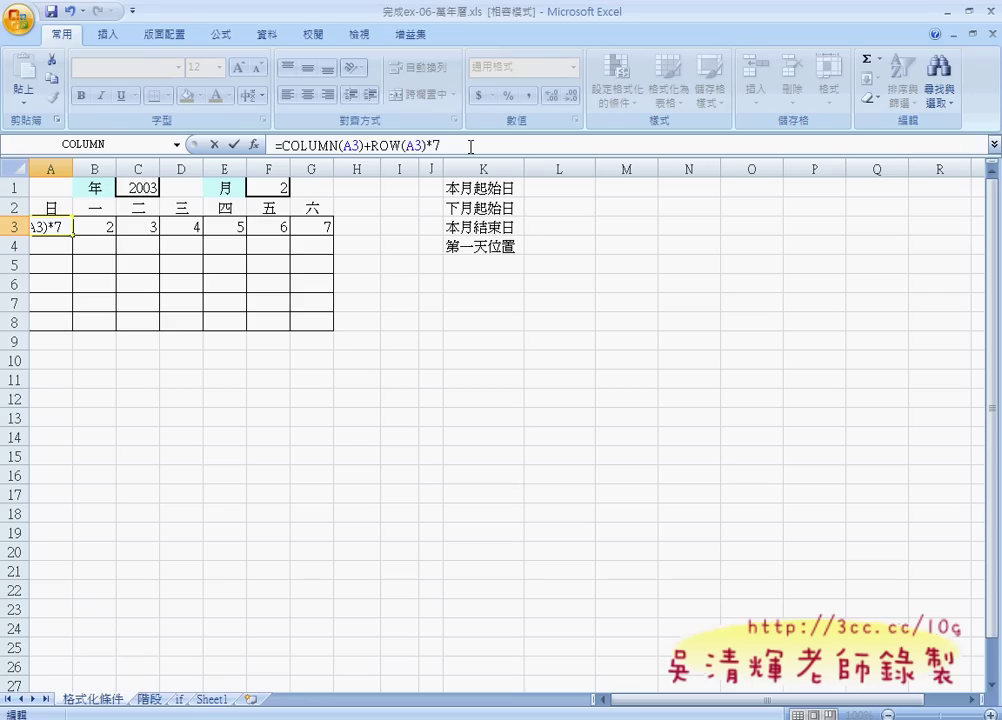
key("Left")
key("Left")
type("-3")
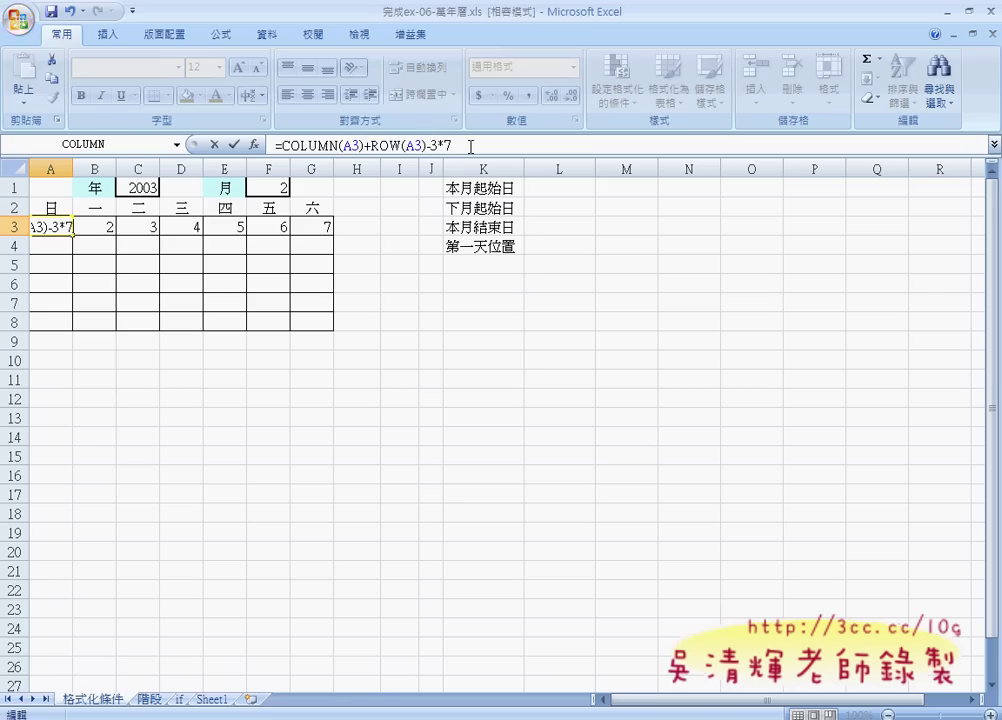
key("Left")
key("Left")
key("Left")
key("Left")
key("Left")
key("Left")
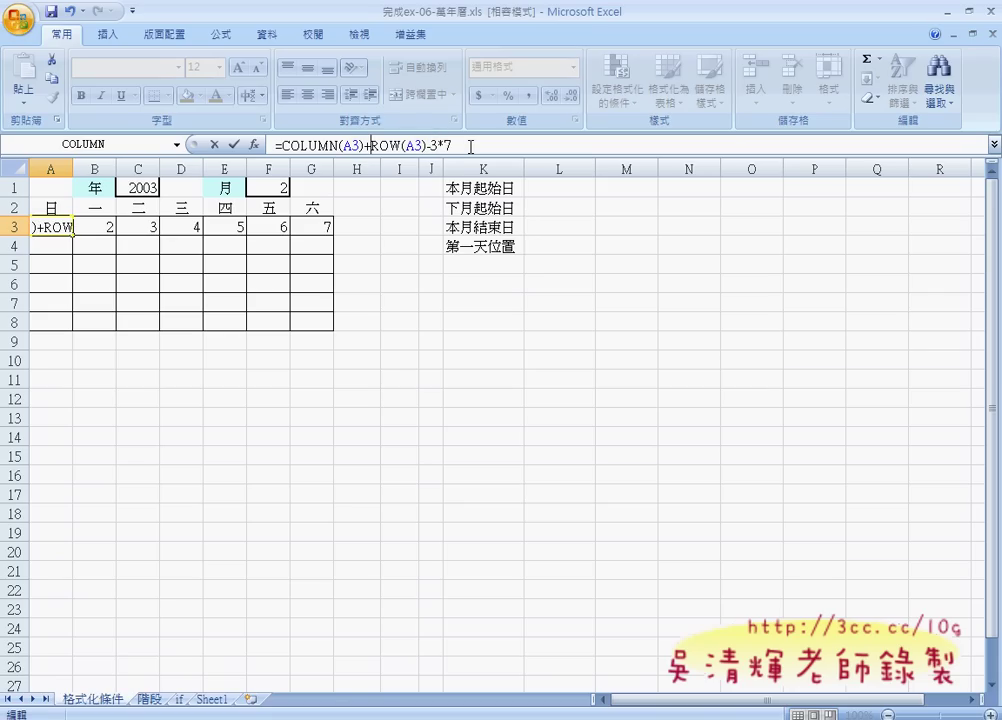
type("(")
key("Right")
key("Right")
key("Right")
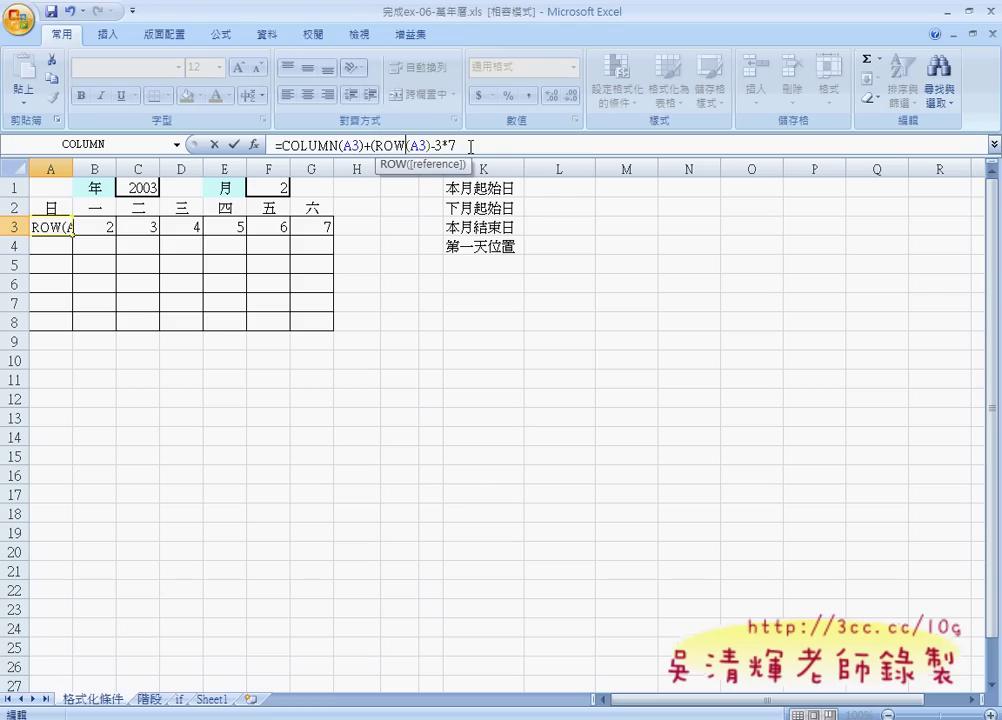
key("Right")
key("Right")
key("Right")
key("Right")
key("Right")
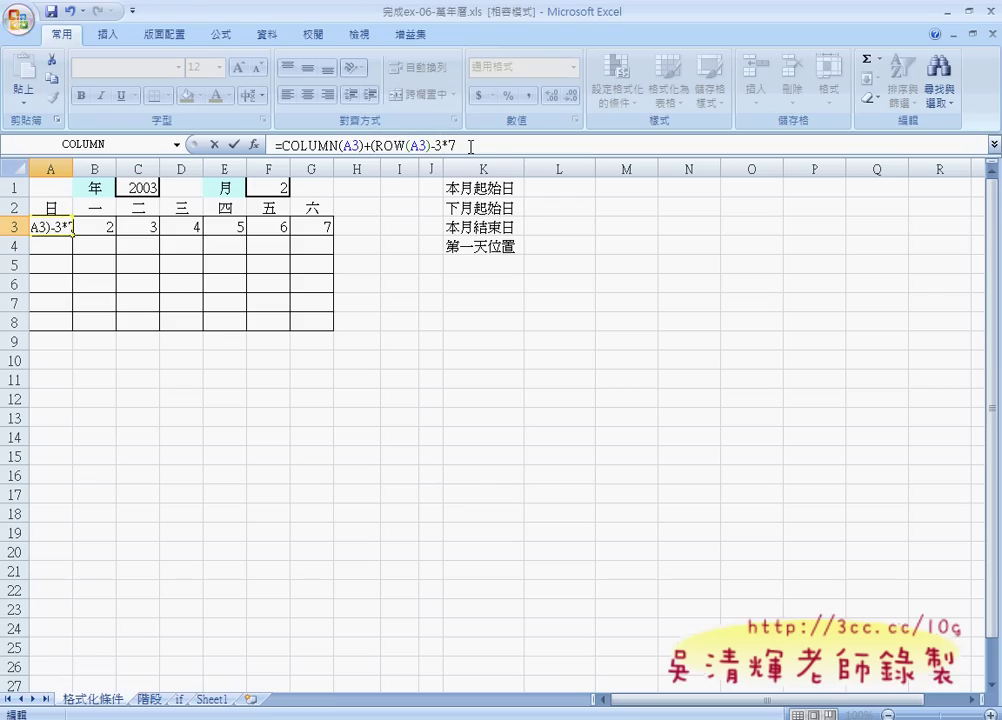
type(")")
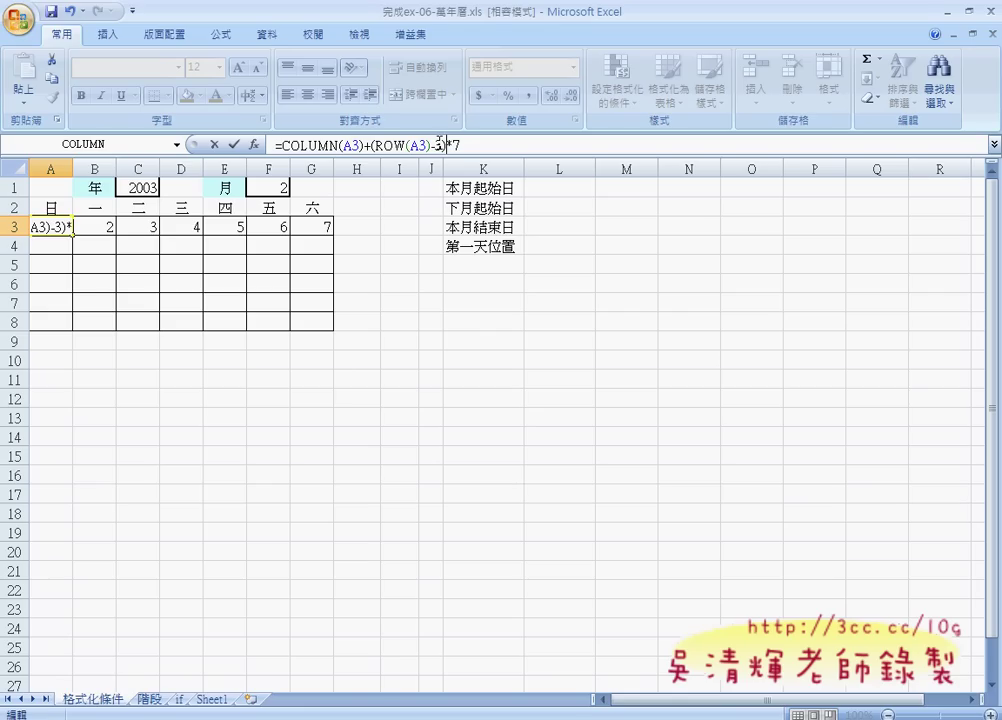
Step: Commit the revised formula and fill it across A3:G7, numbering 1 through 35
left_click(234, 145)
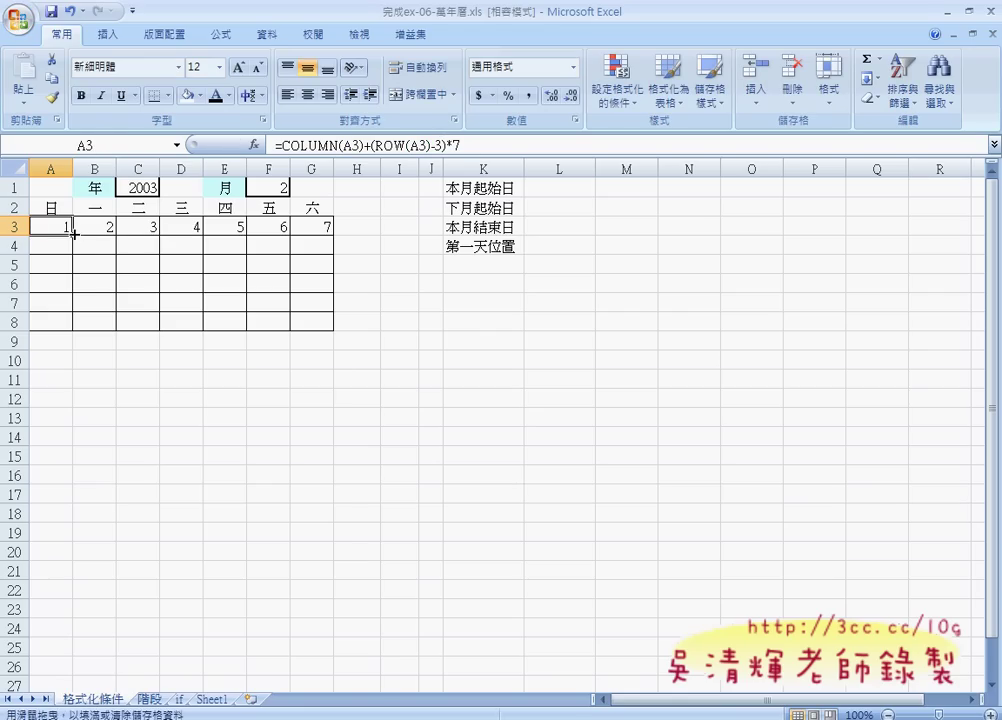
mouse_move(74, 234)
left_mouse_down()
mouse_move(334, 232)
mouse_move(334, 310)
left_mouse_up()
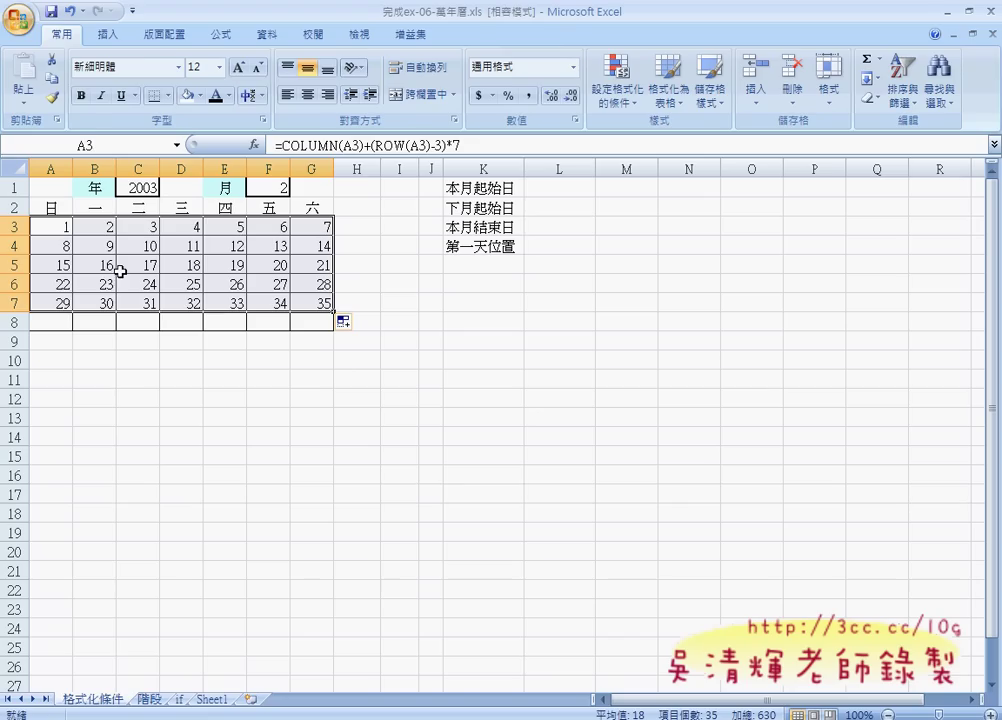
left_click_drag(62, 227, 322, 227)
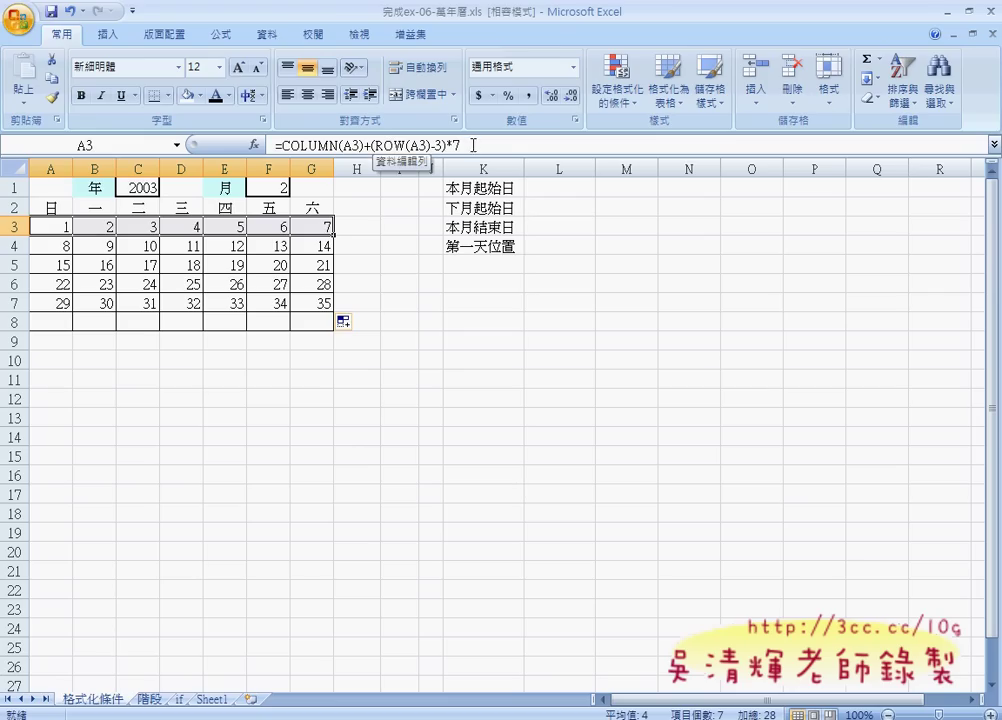
left_click(6, 228)
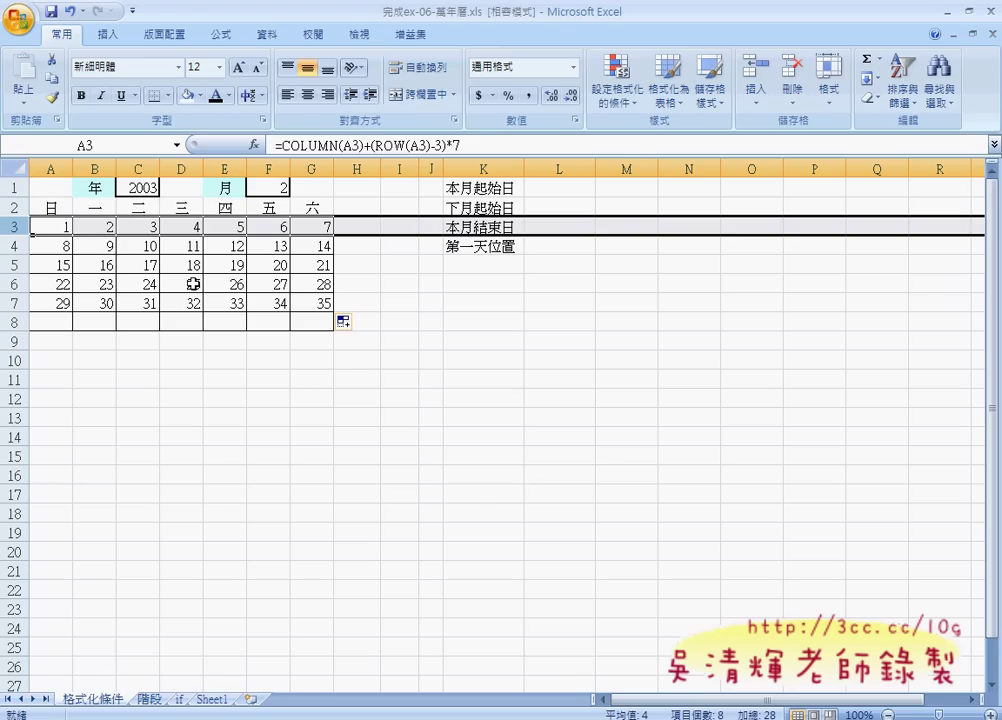
left_click(316, 241)
left_click_drag(60, 225, 306, 297)
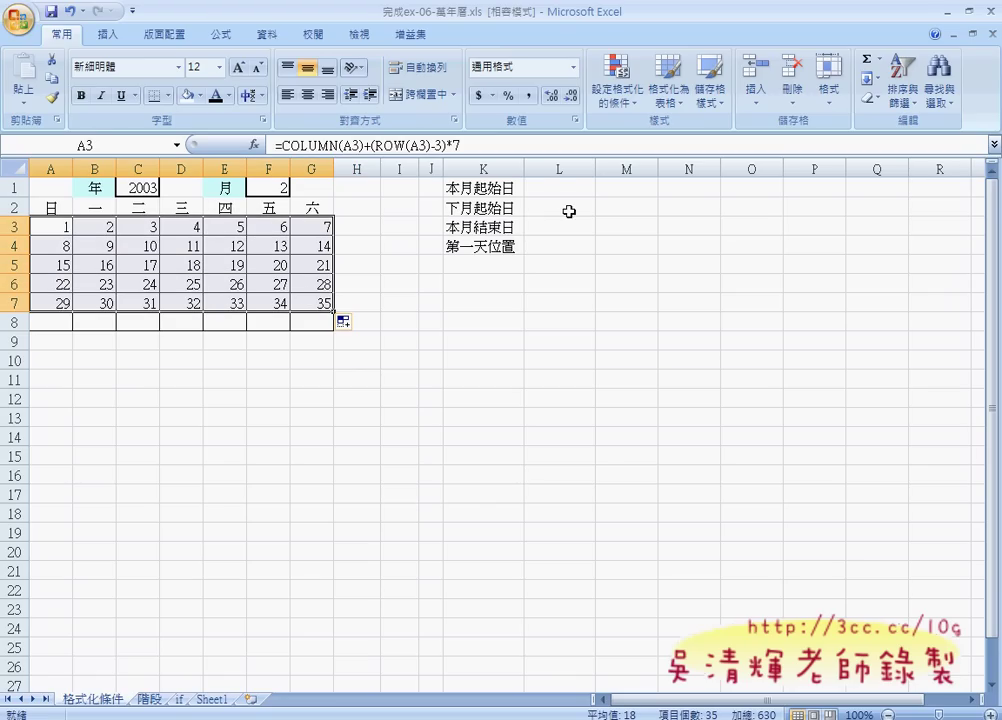
Step: Pick 2012 from C1's year dropdown, replacing 2003
left_click(50, 231)
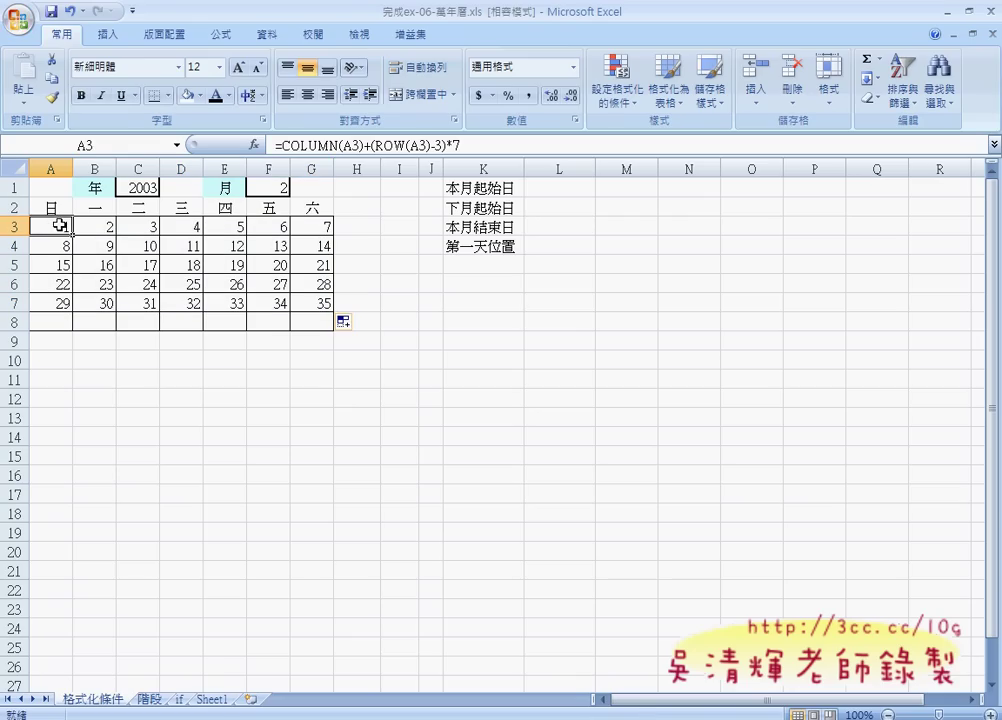
left_click(150, 187)
left_click(167, 188)
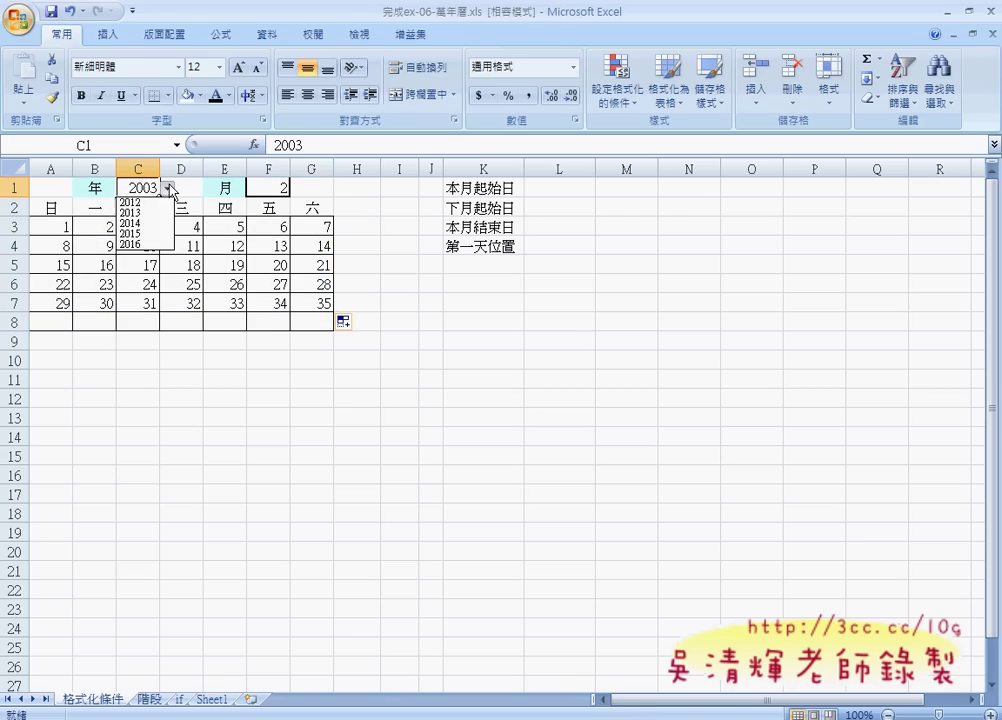
left_click(138, 204)
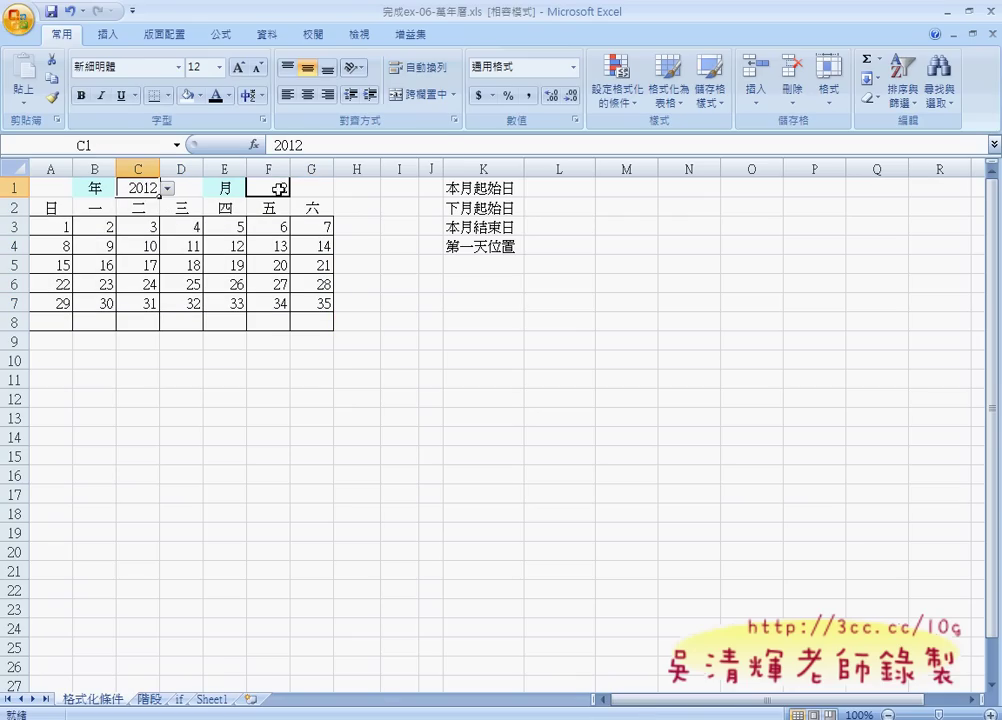